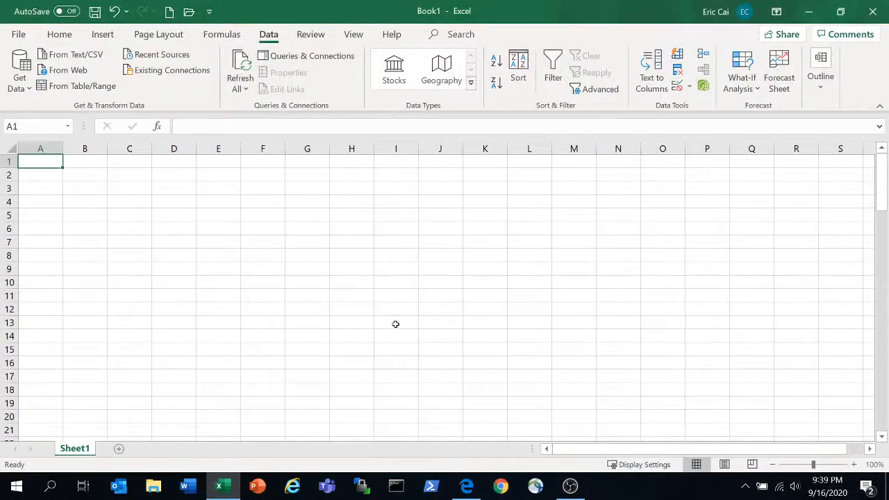
Enable the Analysis ToolPak add-in through the Excel add-ins manager
left_click(18, 34)
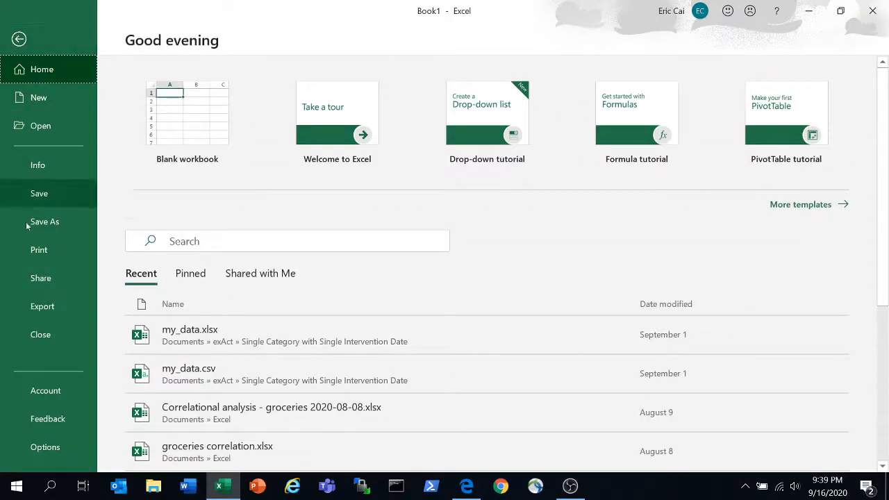
left_click(45, 447)
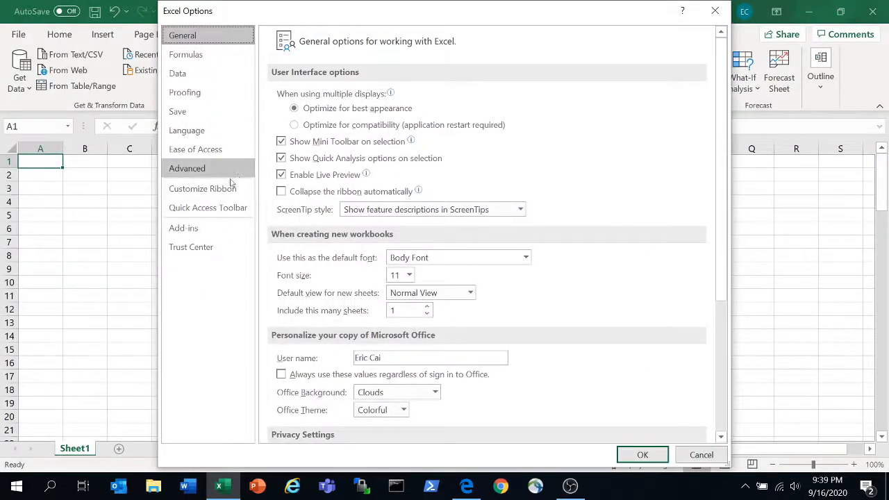
left_click(198, 233)
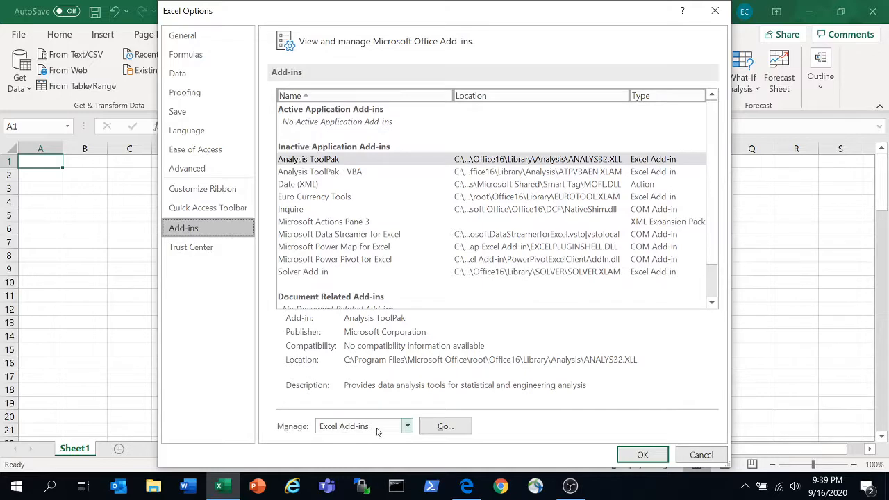
left_click(452, 428)
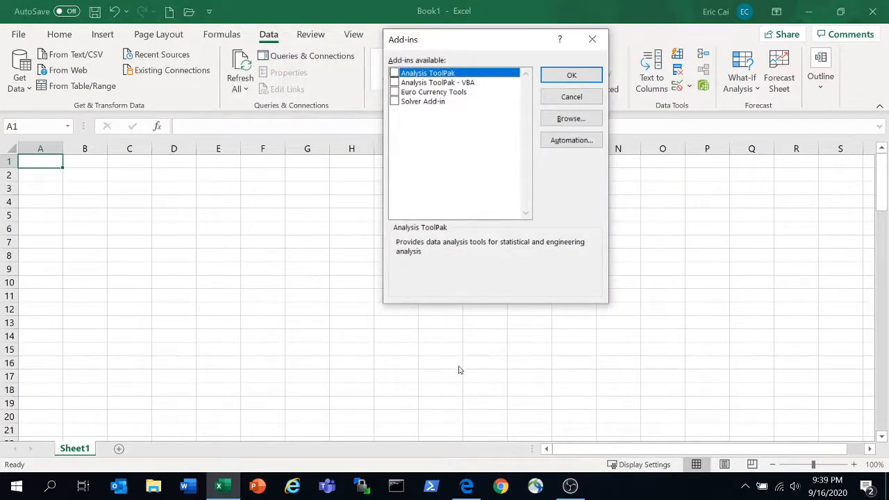
left_click(395, 73)
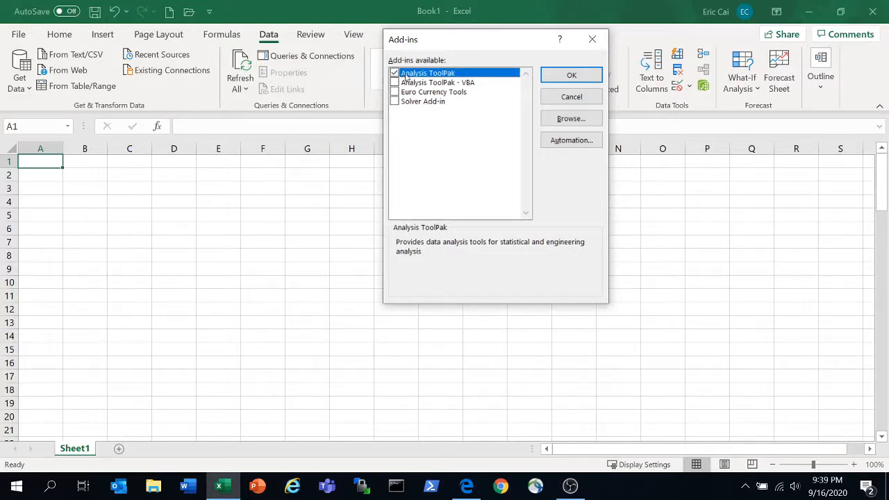
left_click(581, 76)
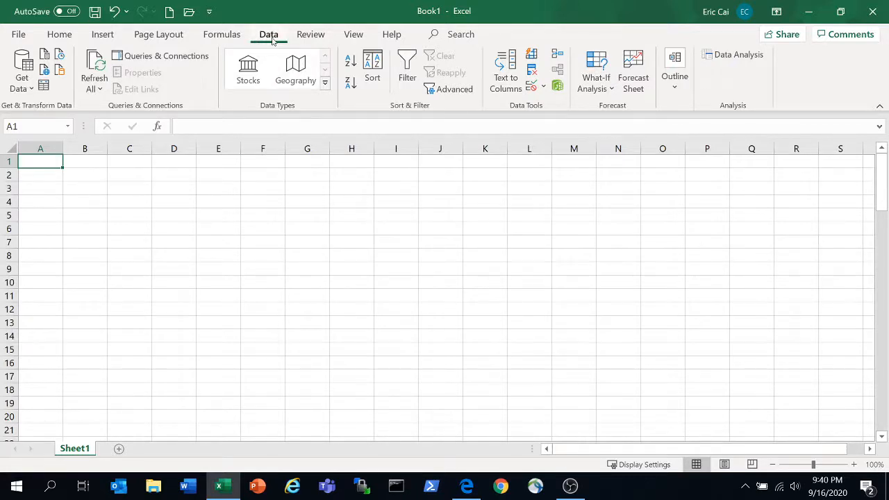
Set up the Random Number Generation analysis tool with 1 variable, 100 random numbers and a Normal distribution
left_click(744, 58)
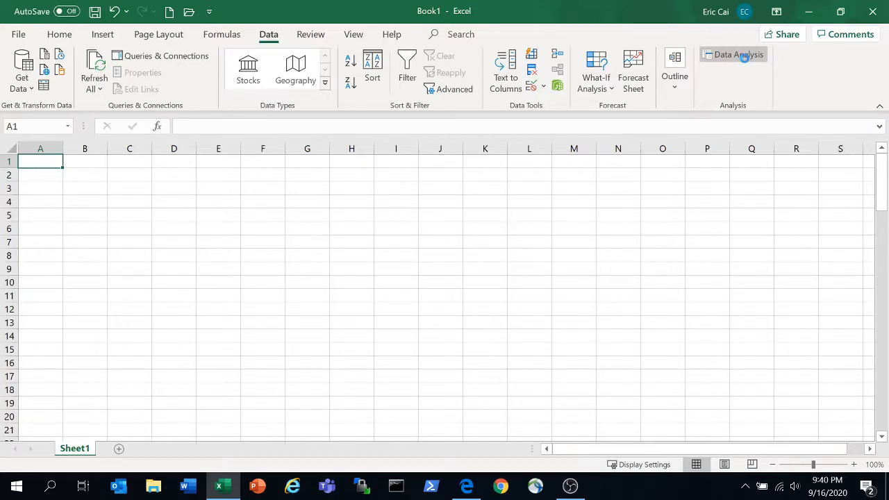
left_click_drag(577, 170, 577, 162)
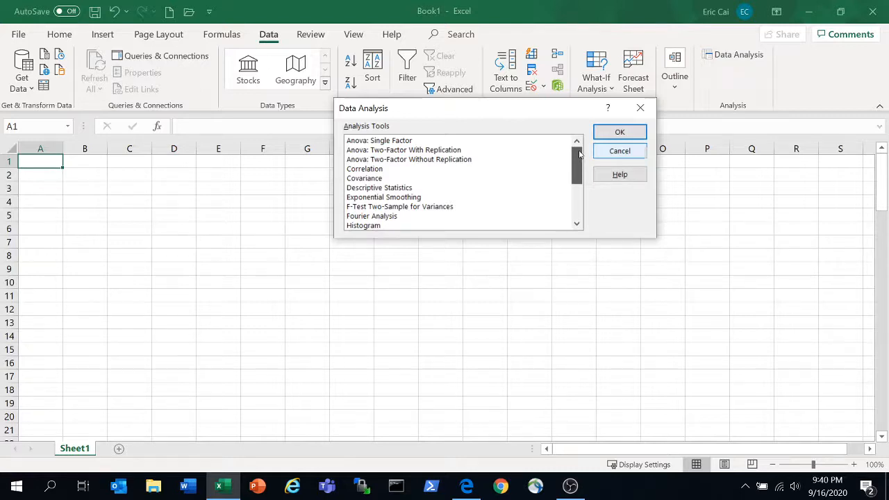
left_click_drag(579, 150, 584, 206)
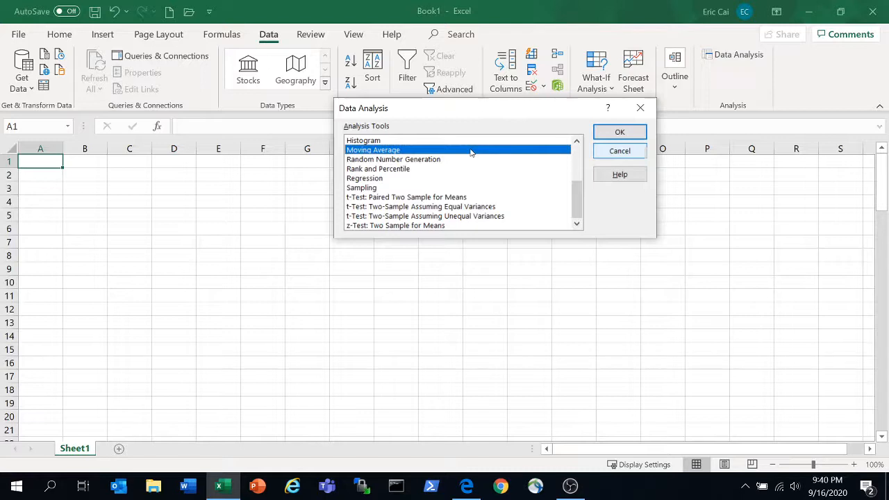
left_click(422, 160)
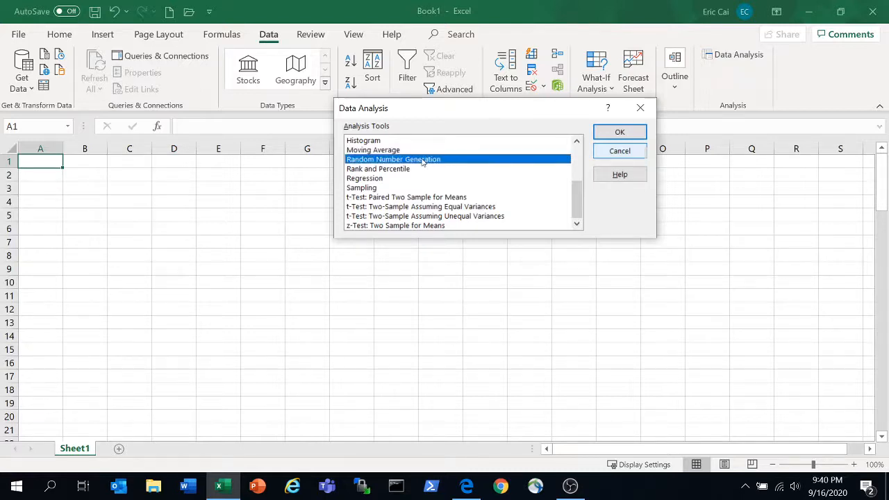
left_click(616, 132)
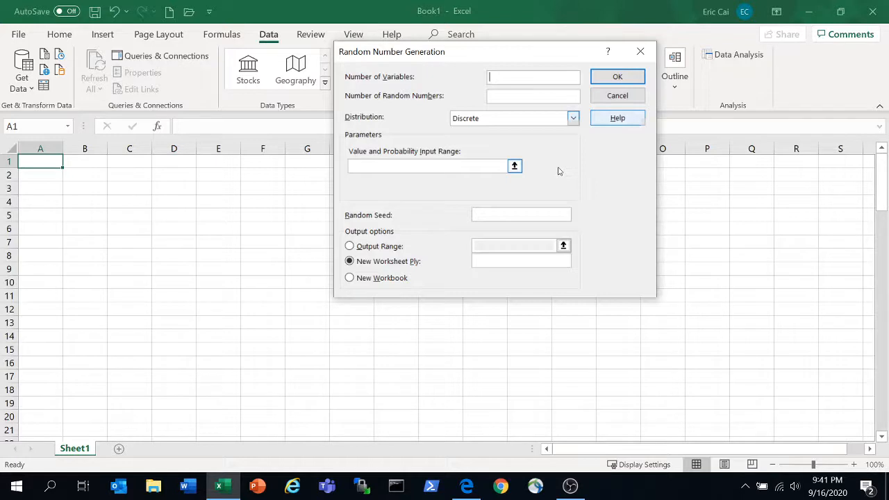
type("1")
type("100")
left_click(567, 121)
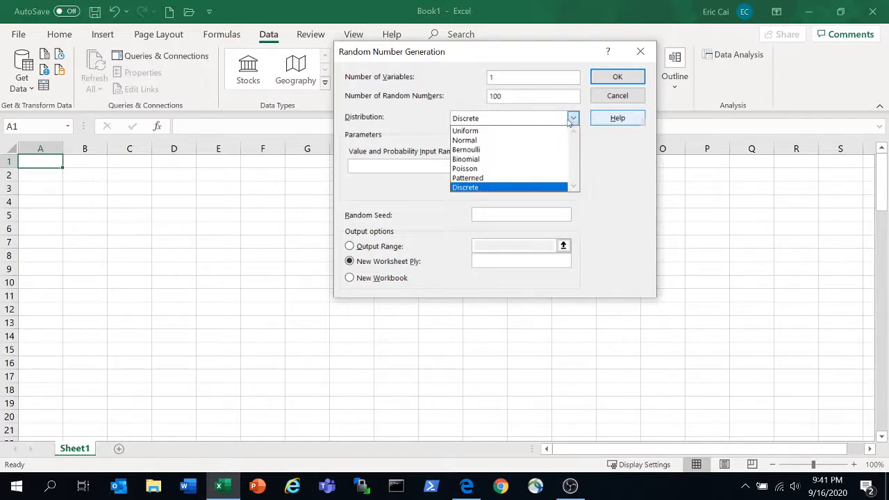
left_click(527, 142)
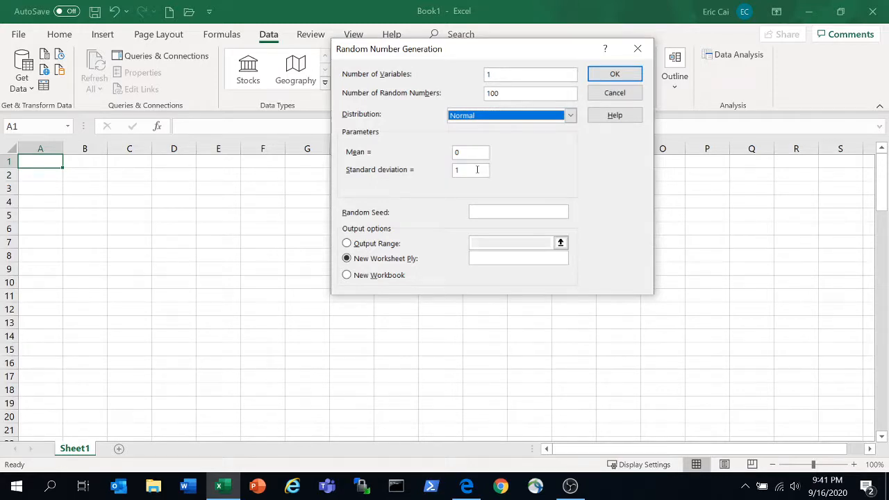
Set the output range to cell A1 of the current sheet and generate the random numbers
left_click(347, 245)
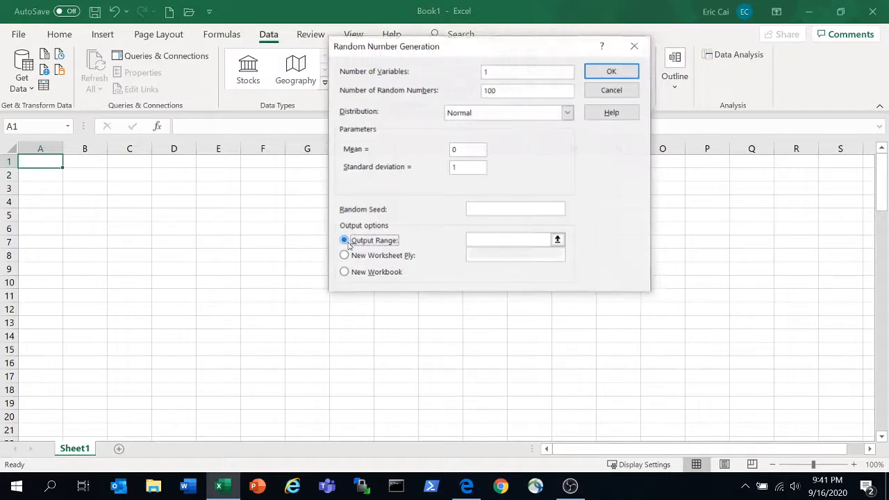
left_click(557, 240)
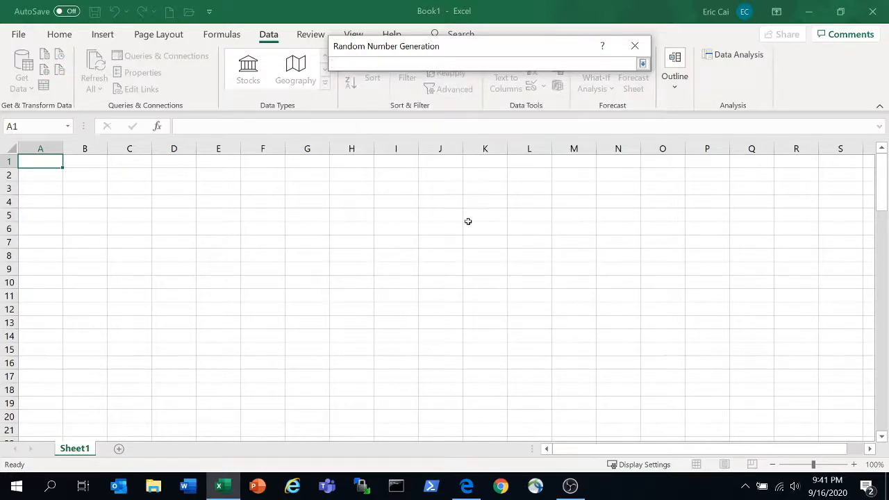
left_click(50, 161)
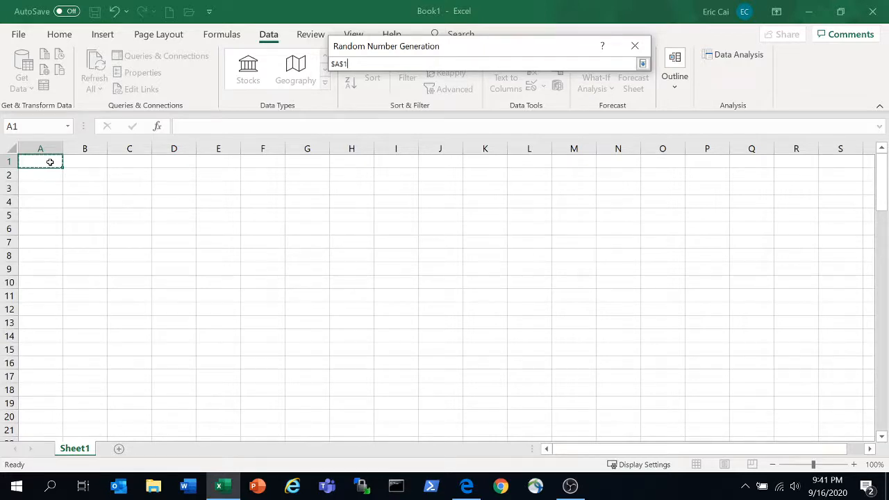
left_click(642, 63)
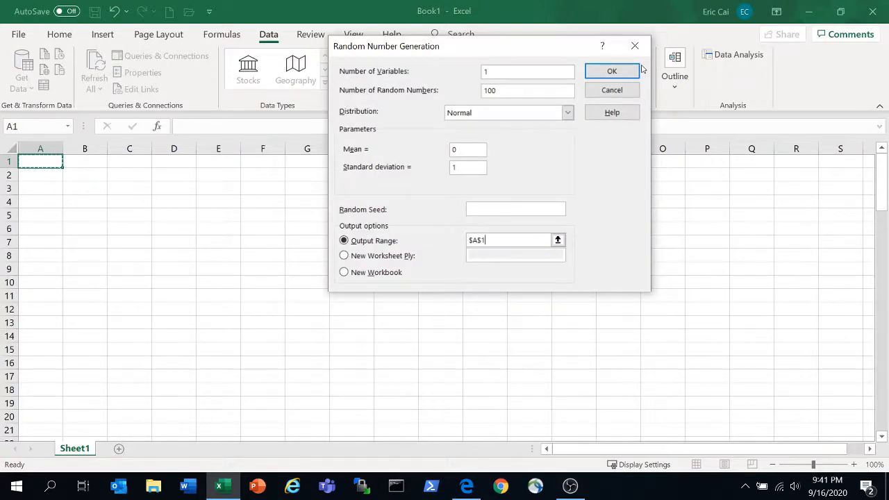
left_click(629, 71)
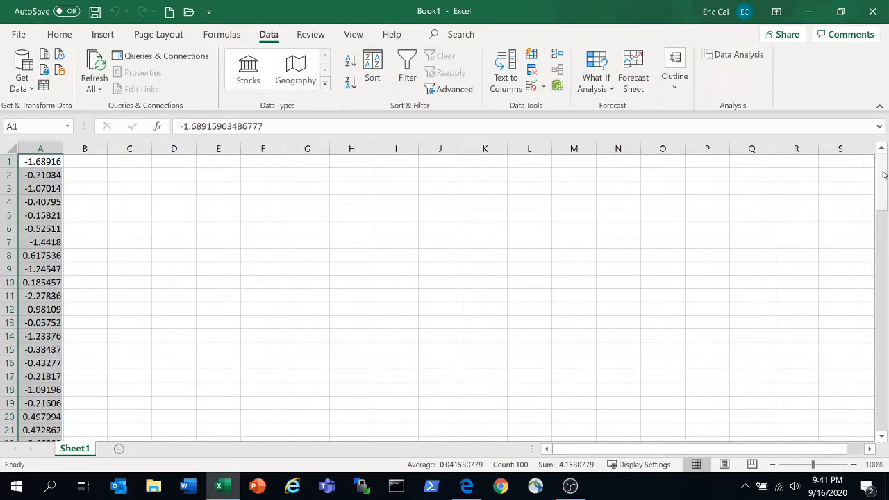
left_click_drag(883, 173, 881, 149)
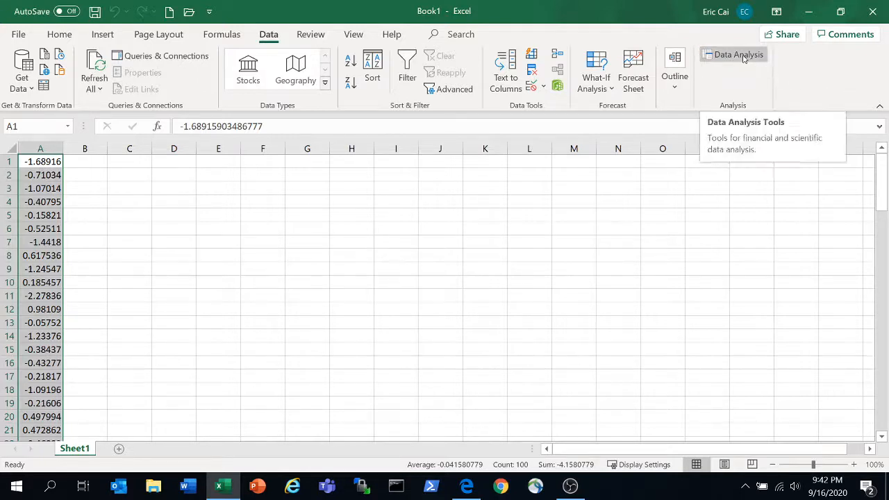
Start the Descriptive Statistics analysis tool with the whole of column A as its input range
left_click(738, 55)
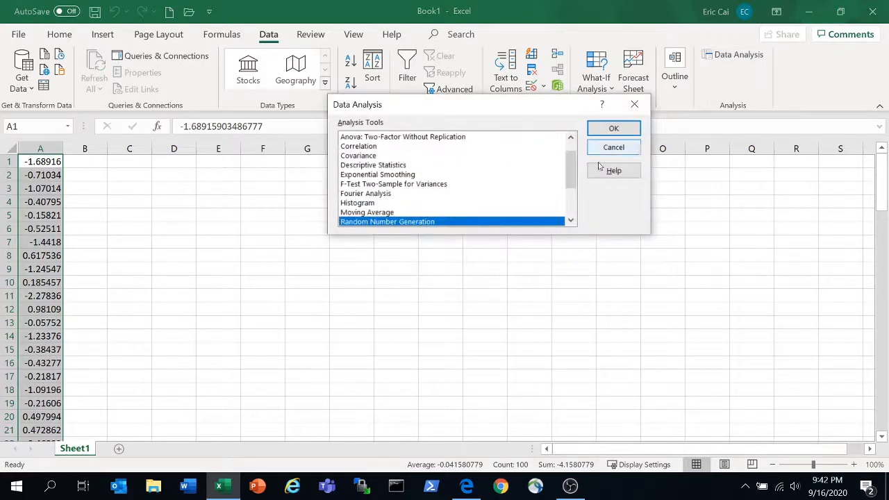
left_click(388, 166)
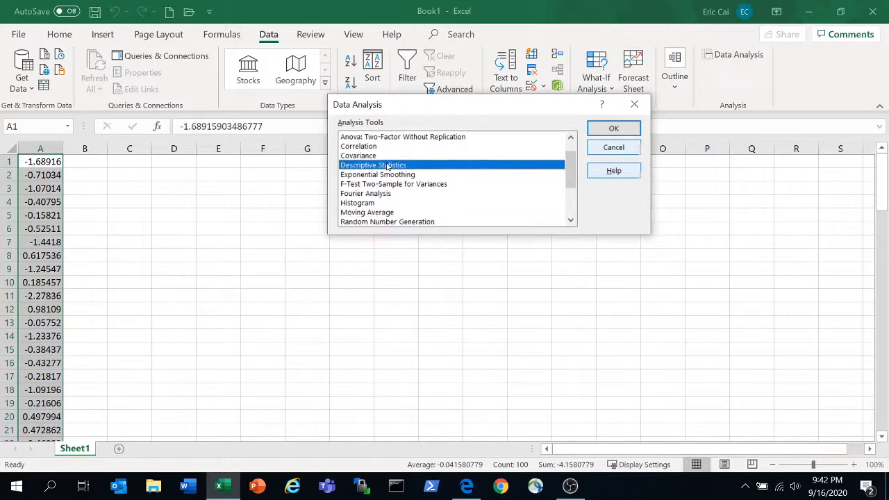
left_click(614, 128)
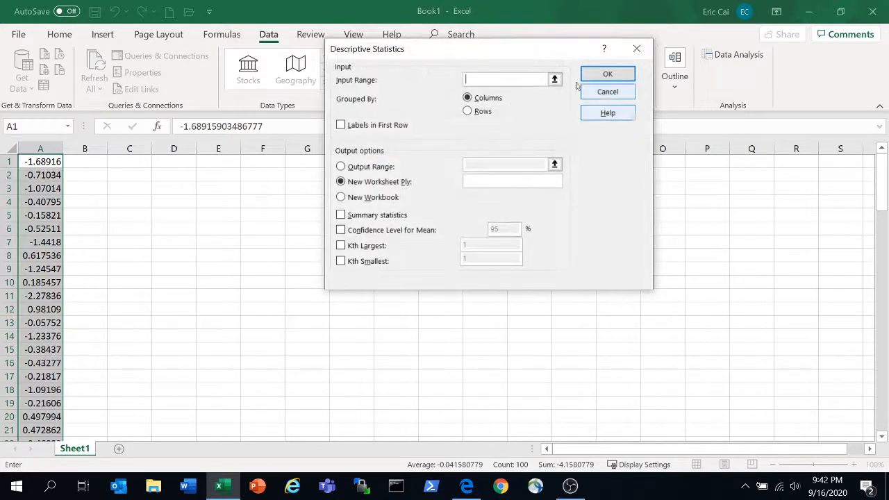
left_click(555, 80)
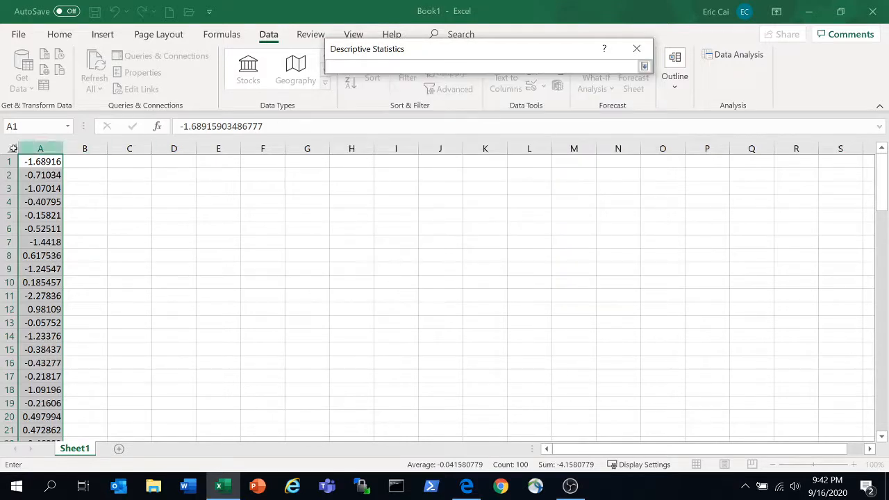
left_click(35, 147)
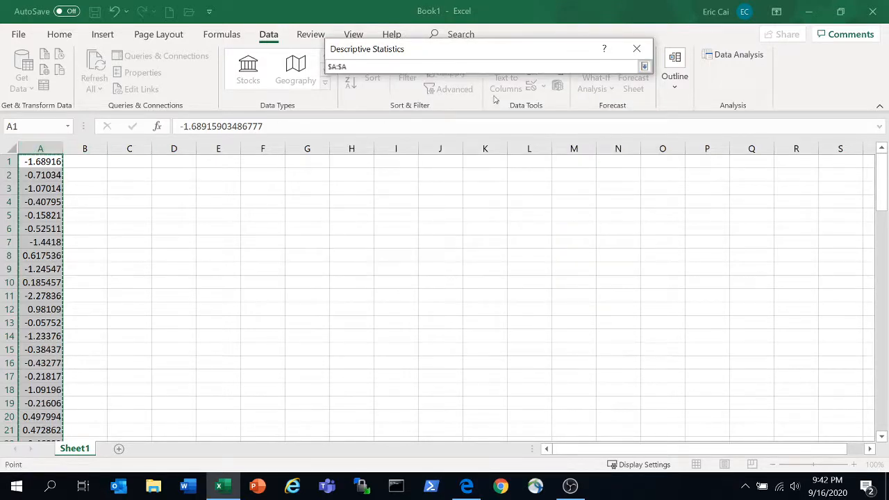
left_click(644, 65)
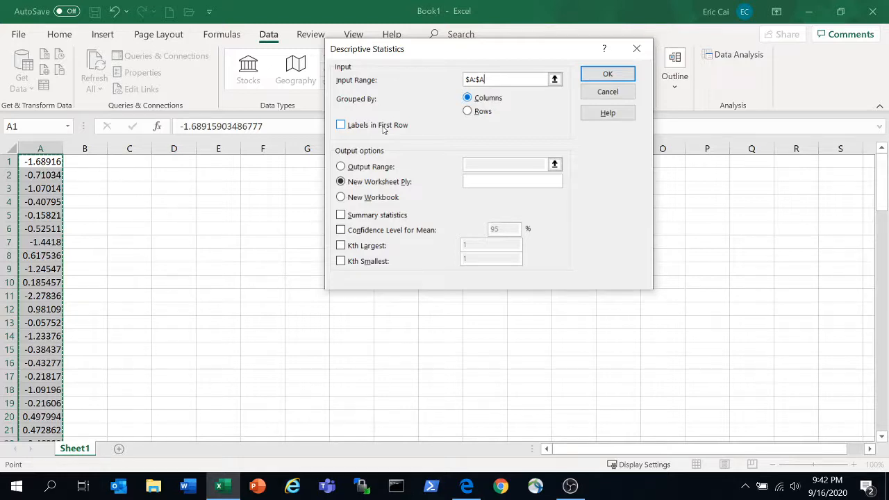
Set the output range to cell C1, include summary statistics, and run the descriptive analysis
left_click(380, 170)
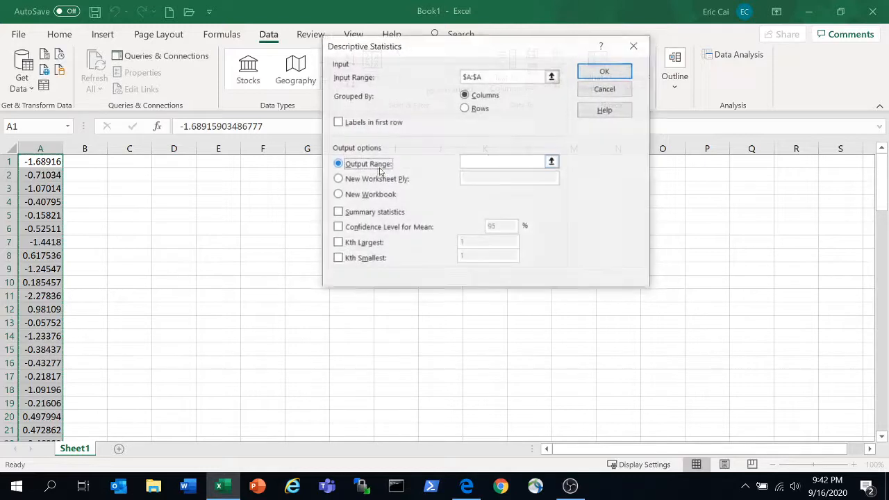
left_click(552, 161)
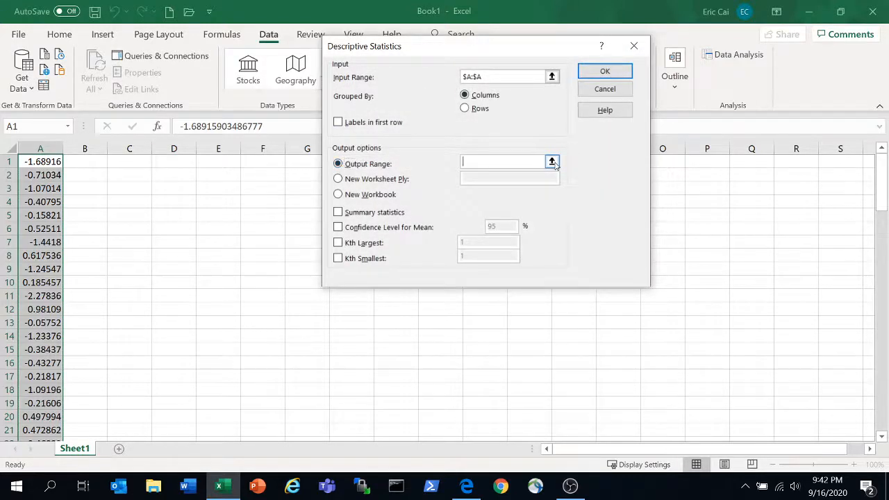
left_click(142, 160)
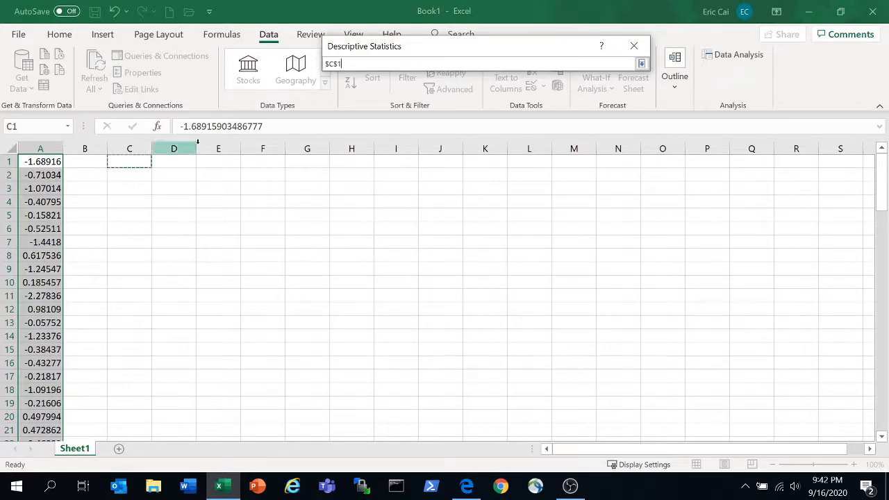
left_click(641, 63)
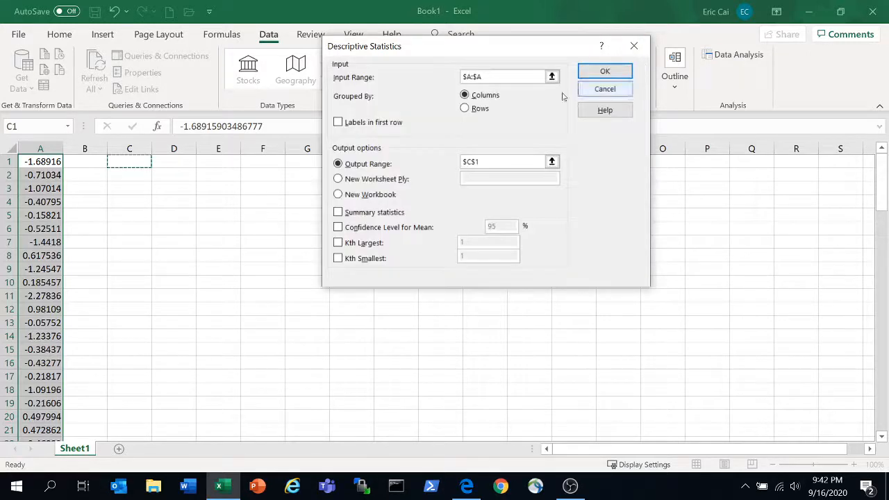
left_click(388, 213)
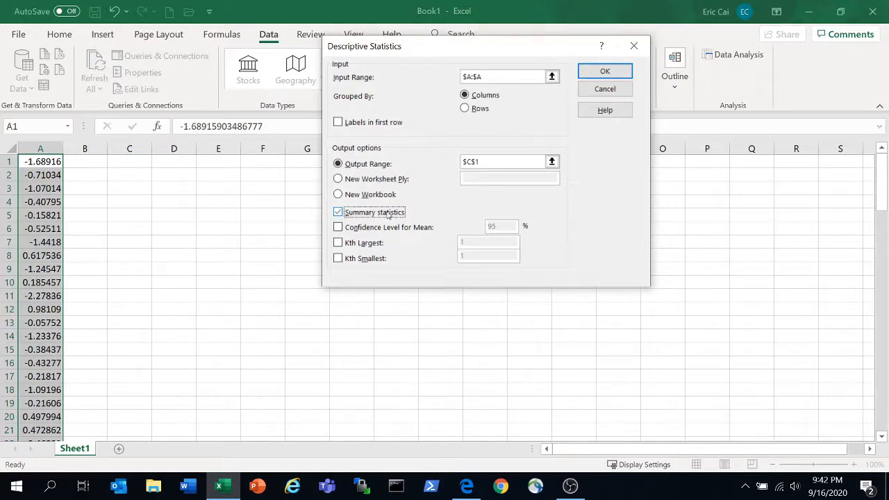
left_click(617, 70)
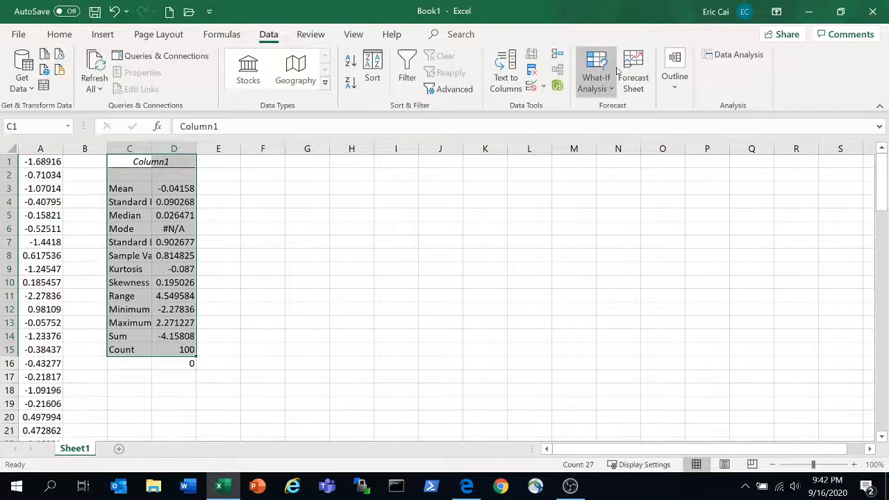
Auto-fit column C to its statistic labels and review the mean, standard deviation, minimum and maximum entries
double_click(153, 148)
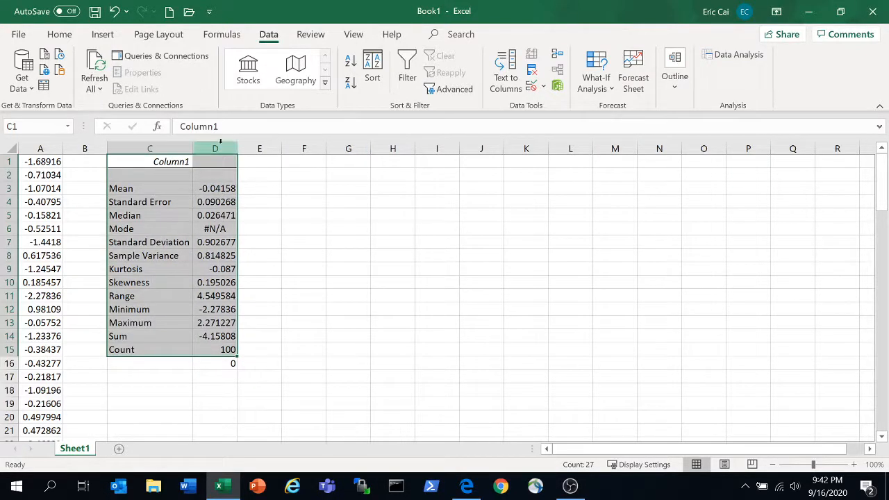
left_click(300, 202)
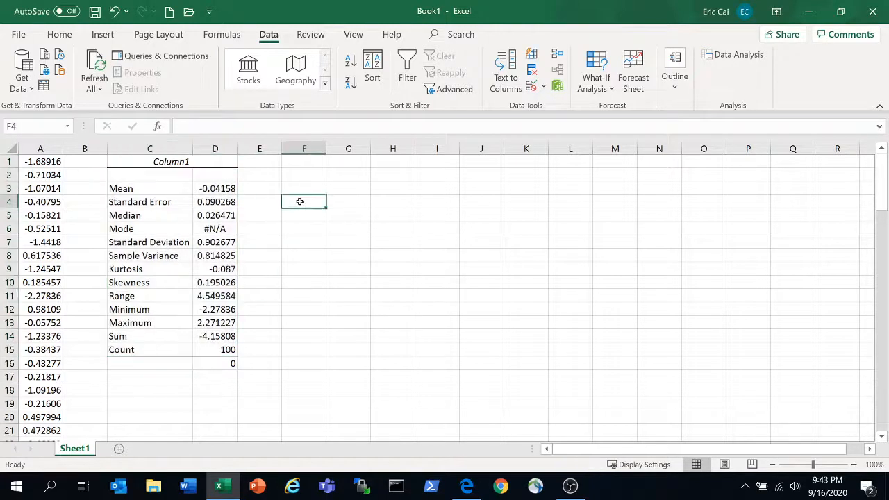
left_click(163, 190)
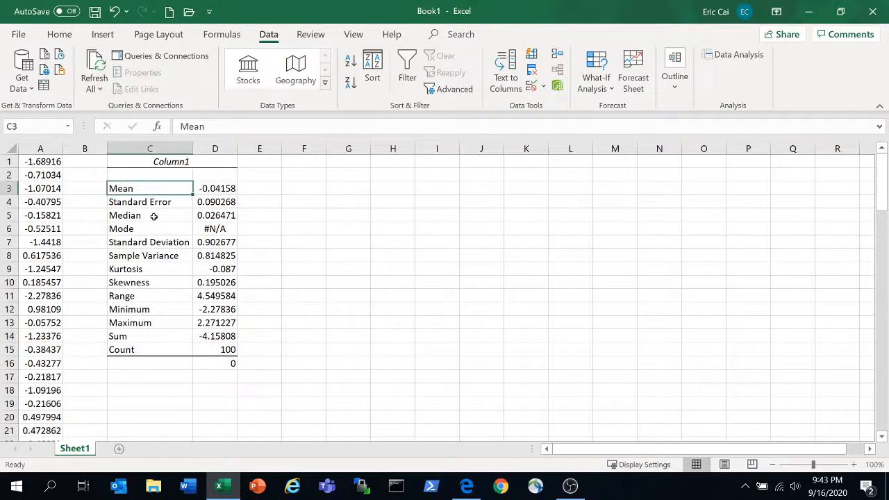
left_click(158, 244)
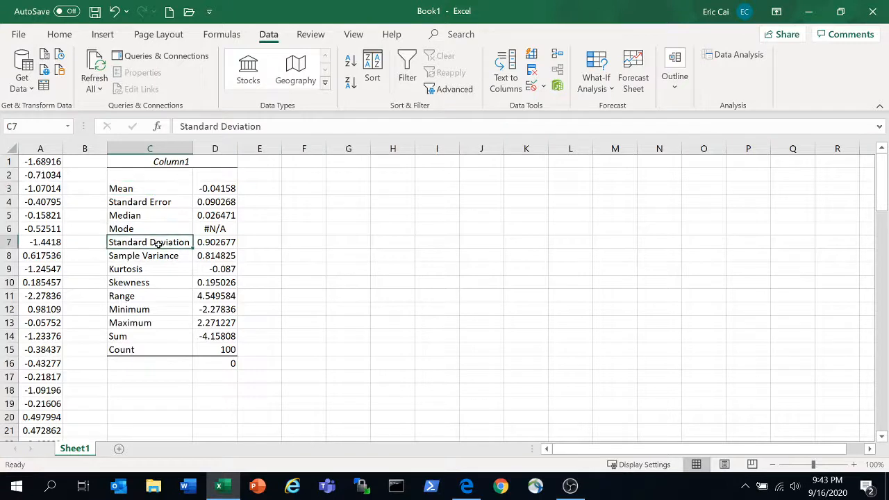
left_click(152, 309)
left_click(151, 322)
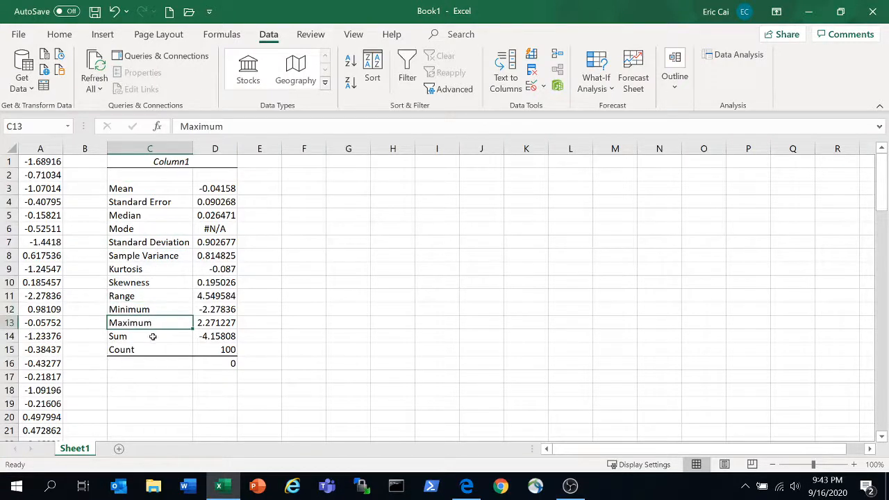
Review the sum and count entries in the descriptive statistics table
left_click(153, 336)
left_click(154, 349)
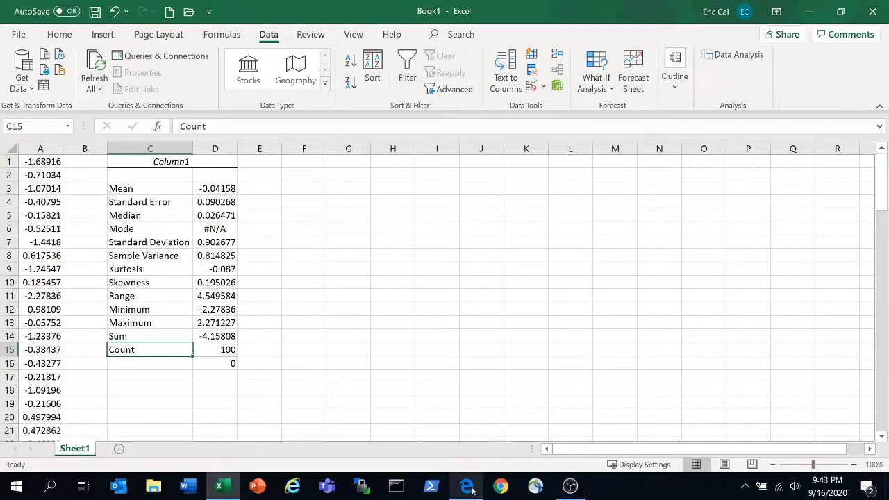
Switch to the Edge browser and search Google for "install excel data analysis toolpak"
mouse_move(469, 486)
left_click(444, 396)
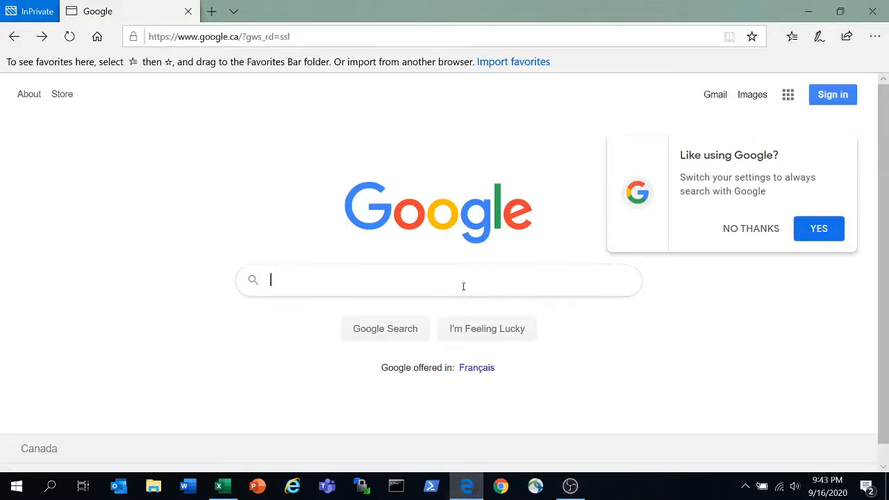
type("ins")
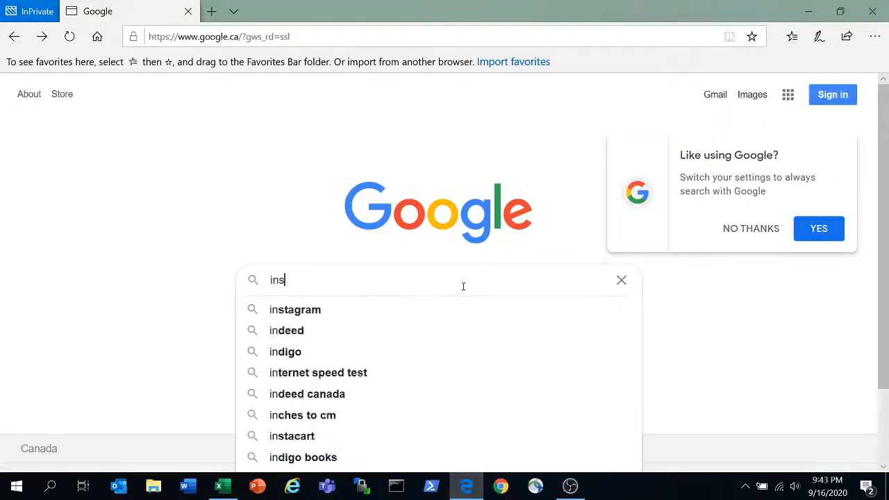
type("tall excel data ana")
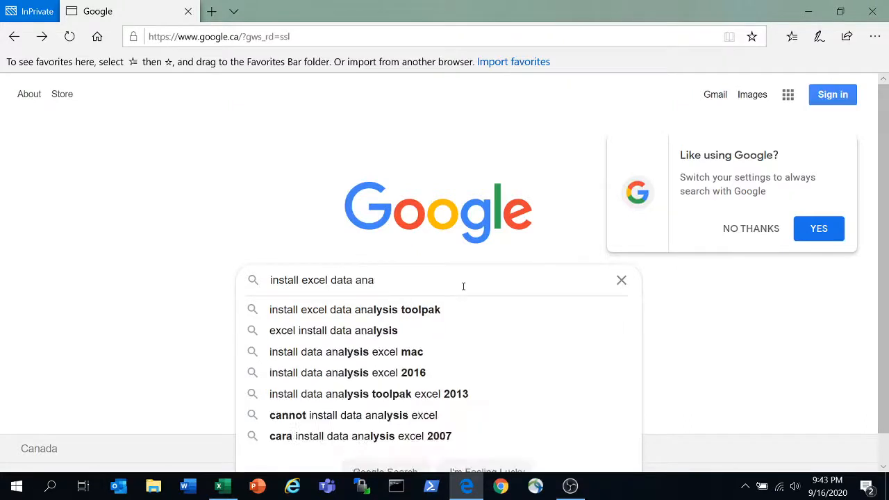
key("Down")
key("Return")
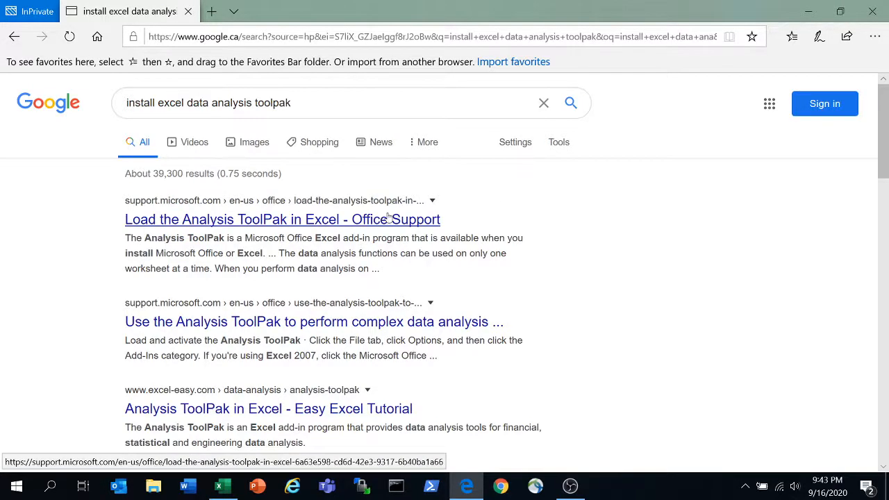
Open the Microsoft support article "Load the Analysis ToolPak in Excel" and show its MacOS installation instructions
left_click(304, 219)
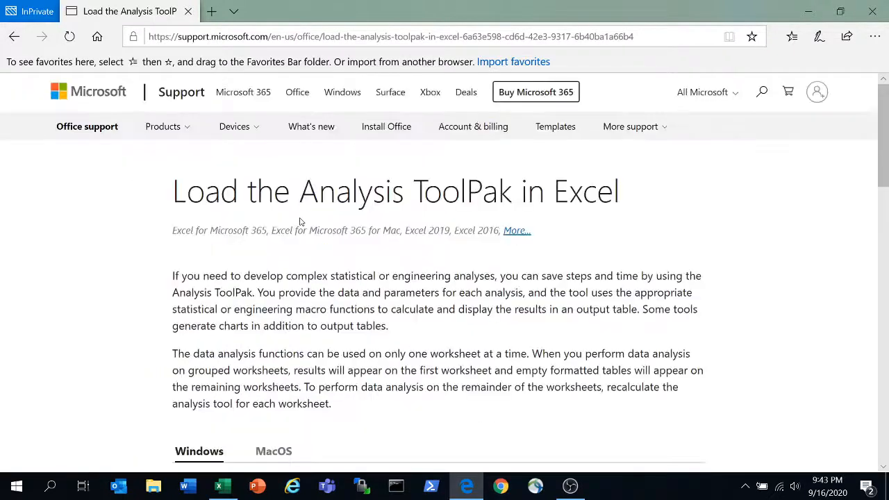
left_click_drag(883, 159, 880, 253)
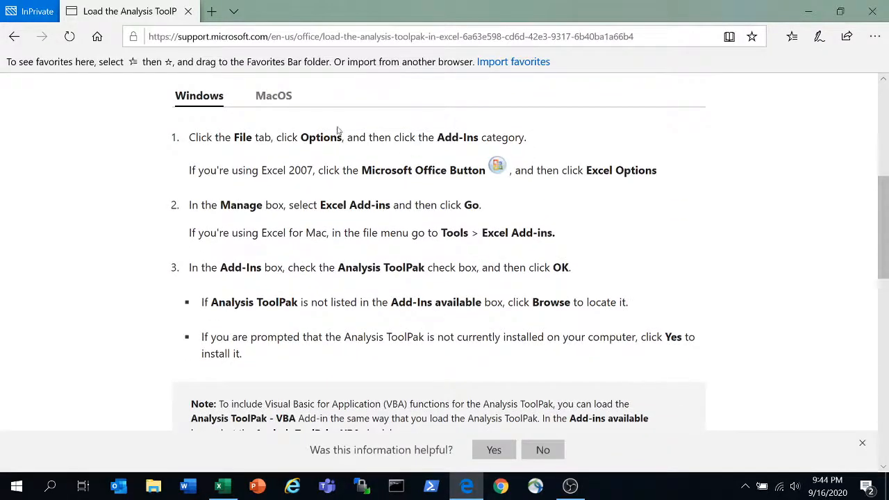
left_click(276, 101)
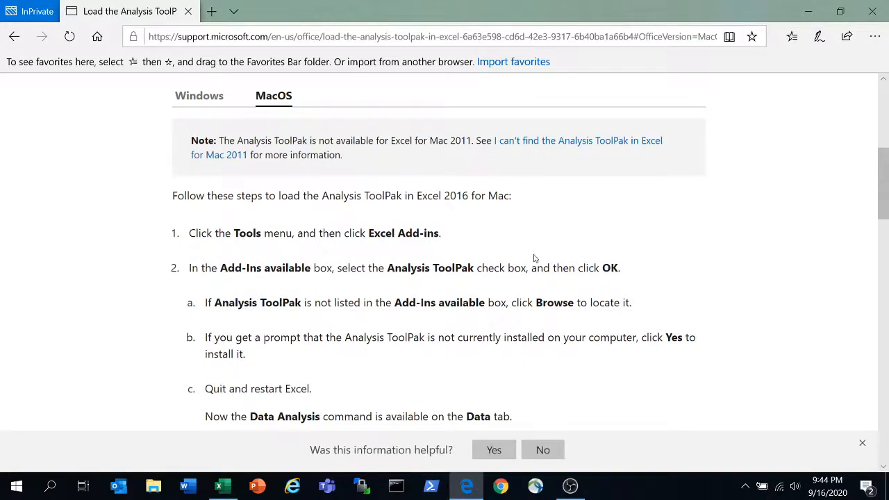
left_click(575, 490)
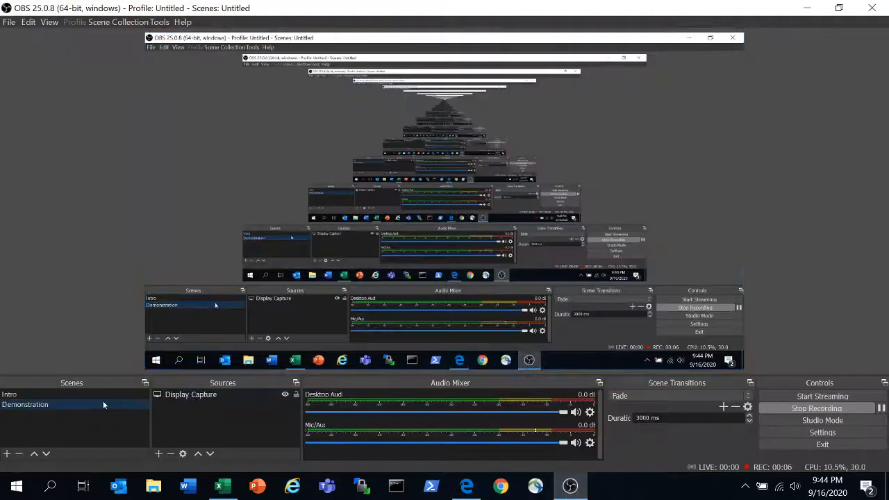
left_click(102, 395)
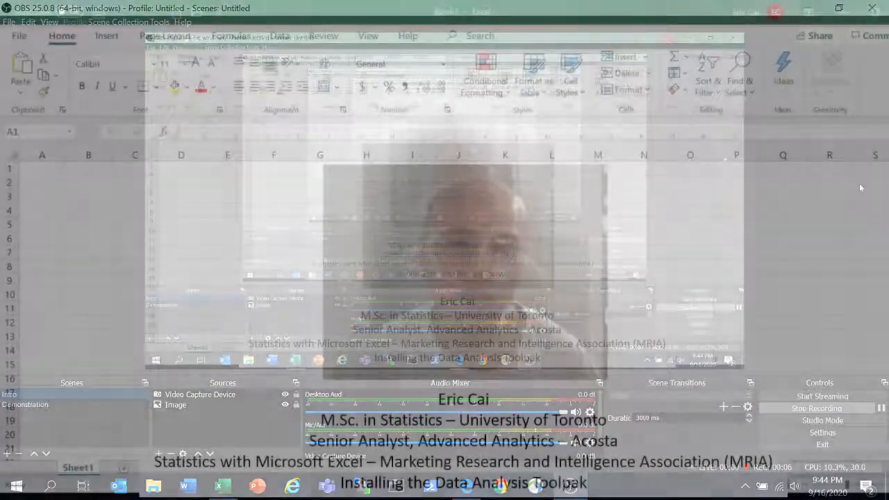